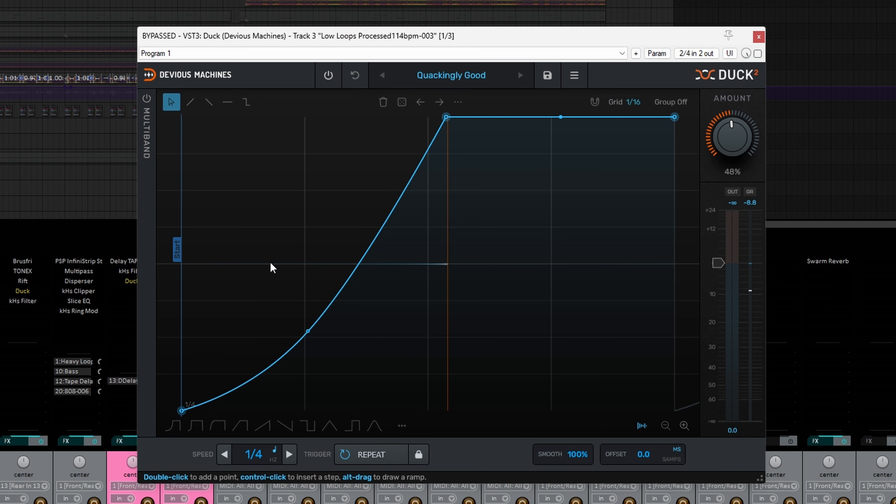
Step: Try adding two extra points to the volume envelope, and restore its original shape by reloading the Quackingly Good preset
double_click(277, 242)
double_click(563, 231)
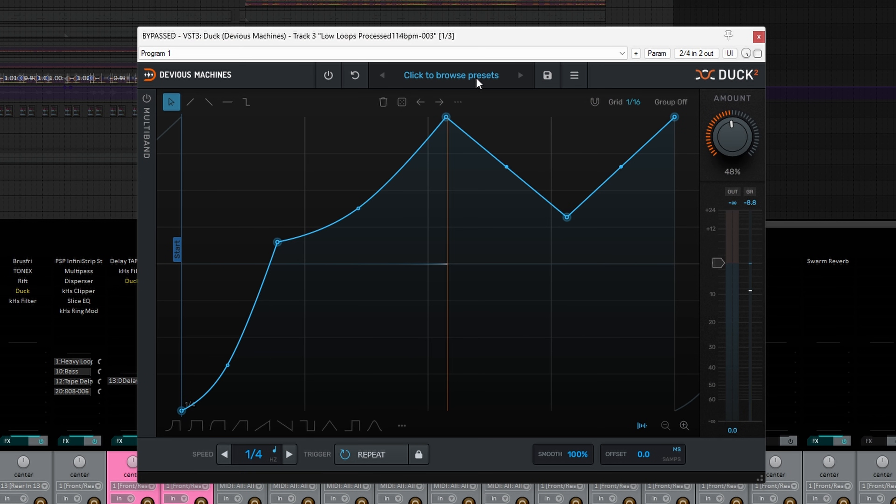
click(475, 77)
click(422, 152)
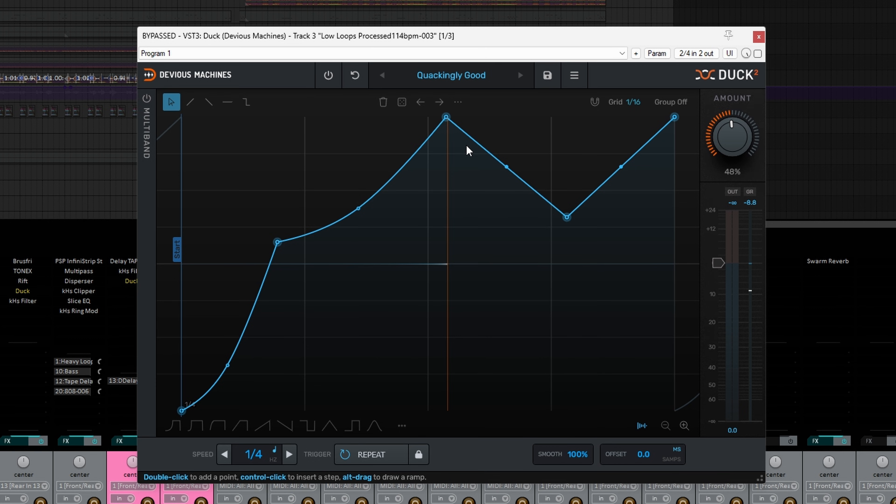
click(521, 76)
click(382, 76)
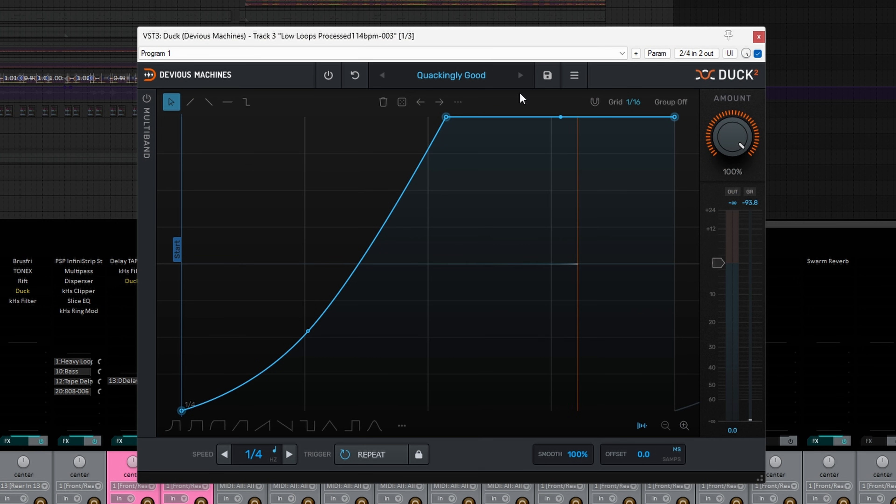
Step: Play the project and enable the bypassed Duck effect on Track 4, Low Loops Processed128bpm-002
key(space)
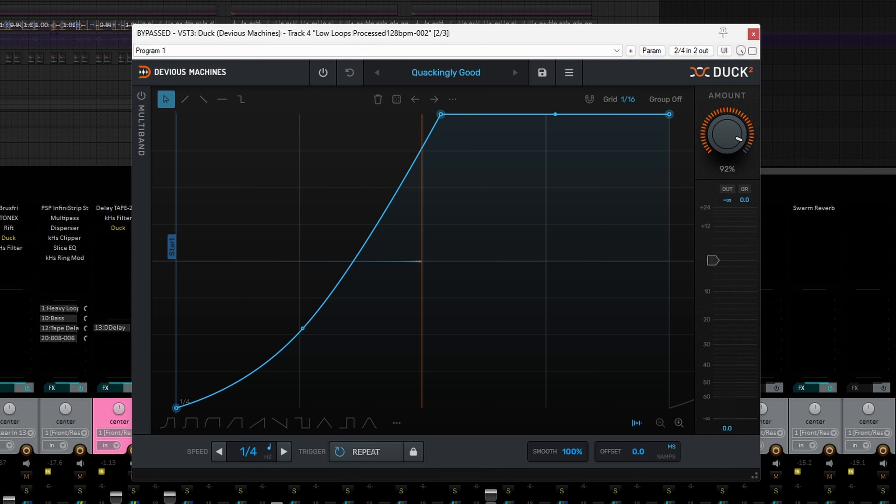
click(752, 52)
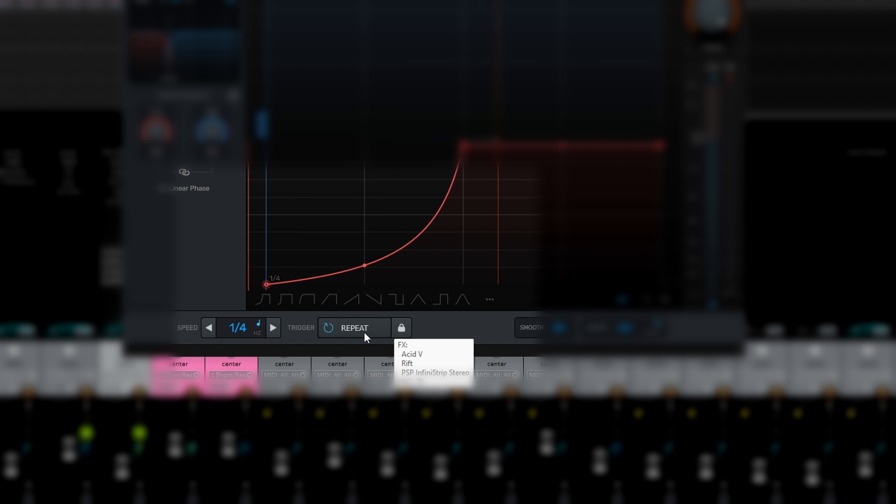
Step: Set the Bass track's Duck trigger to Sidechain and lower its trigger threshold to about the middle of the range during playback
click(364, 332)
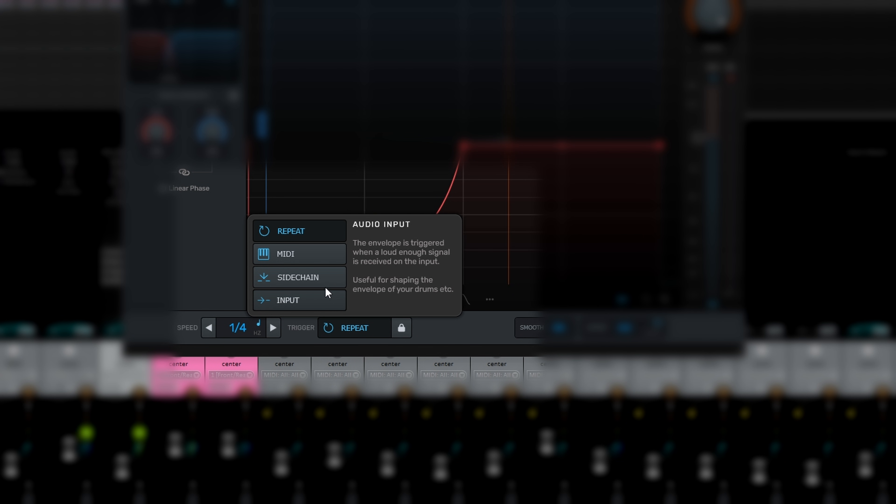
click(357, 326)
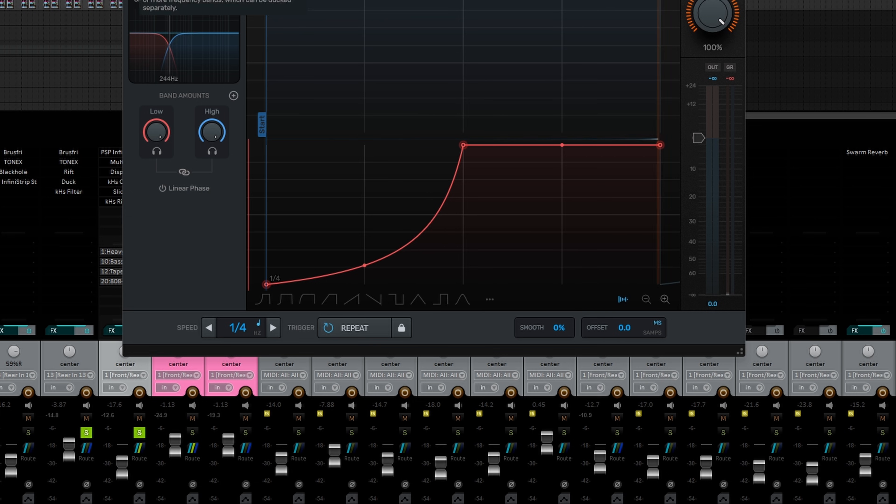
click(347, 328)
click(325, 284)
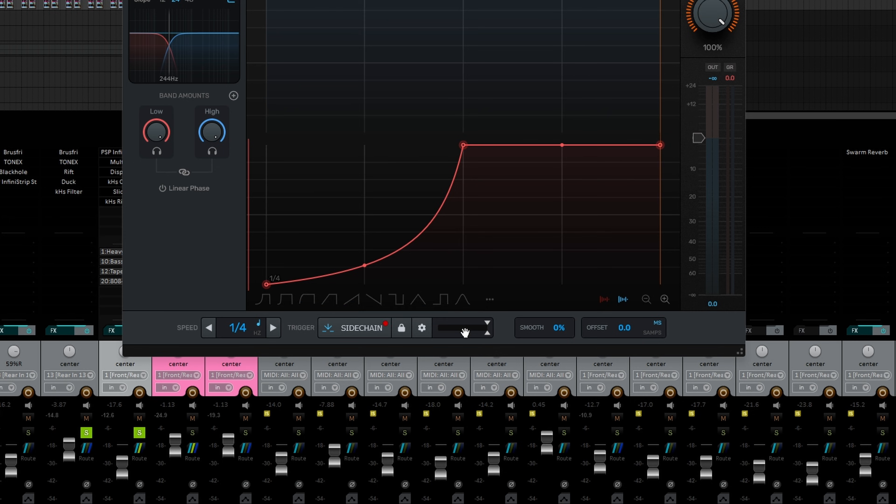
key(space)
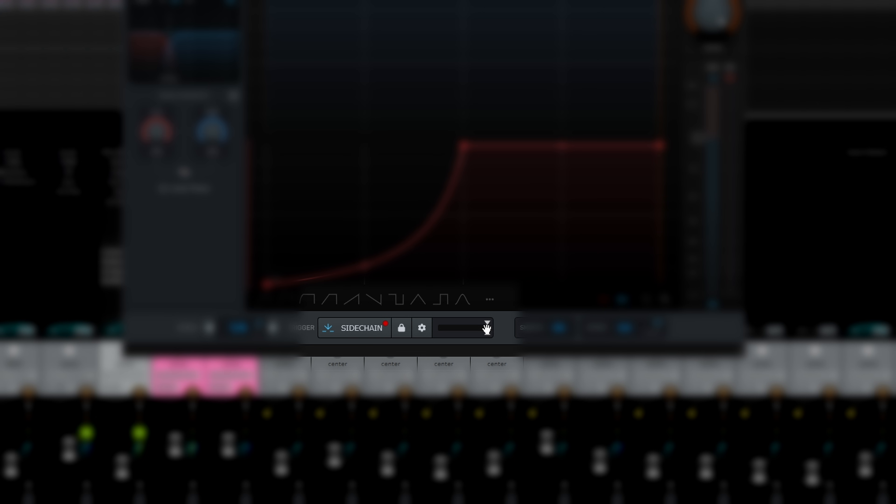
drag(486, 328, 470, 328)
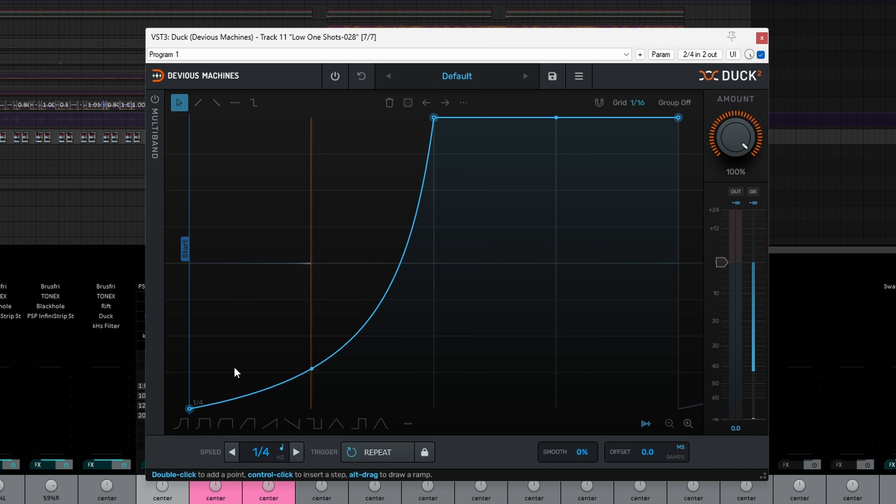
Step: Flatten the Duck envelope on the Low One Shots-028 track to full level across its length and play the sound
drag(189, 409, 189, 117)
double_click(433, 118)
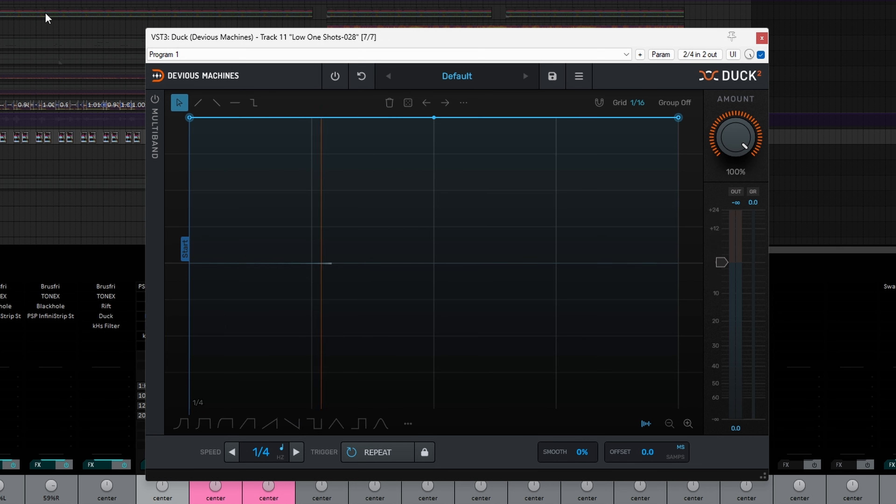
key(space)
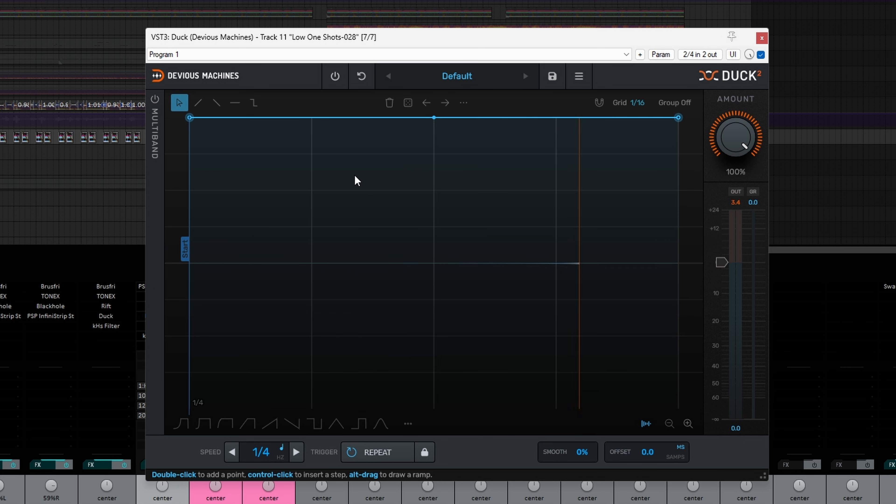
key(space)
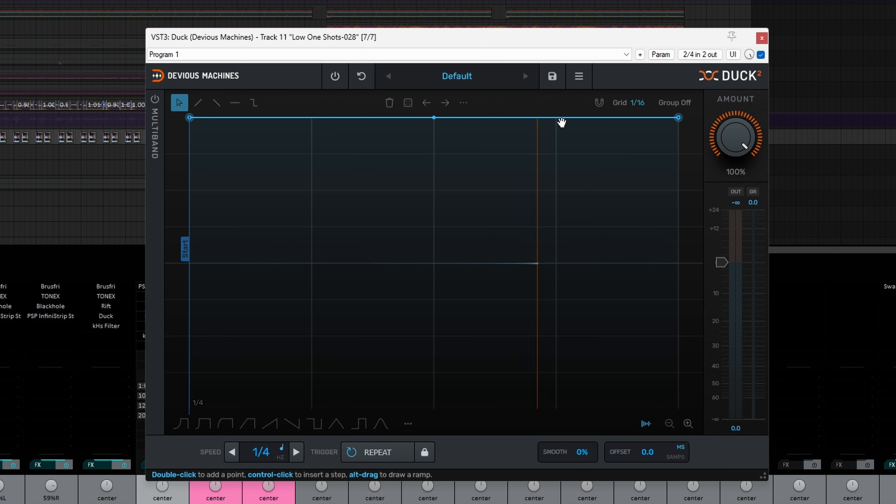
Step: Shape the envelope to hold full level for about the first third, curve down to zero near the middle, and stay at zero
double_click(562, 119)
drag(563, 119, 560, 409)
double_click(474, 230)
drag(474, 230, 336, 117)
drag(555, 403, 444, 409)
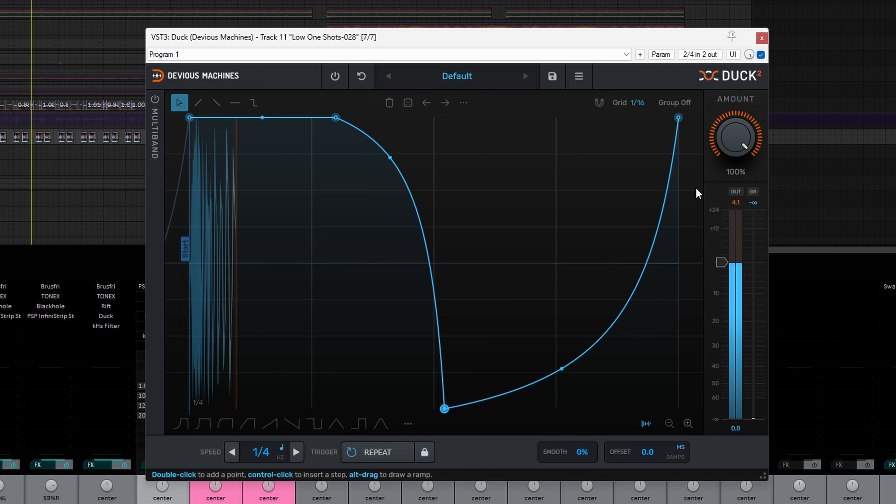
double_click(645, 272)
drag(646, 272, 678, 409)
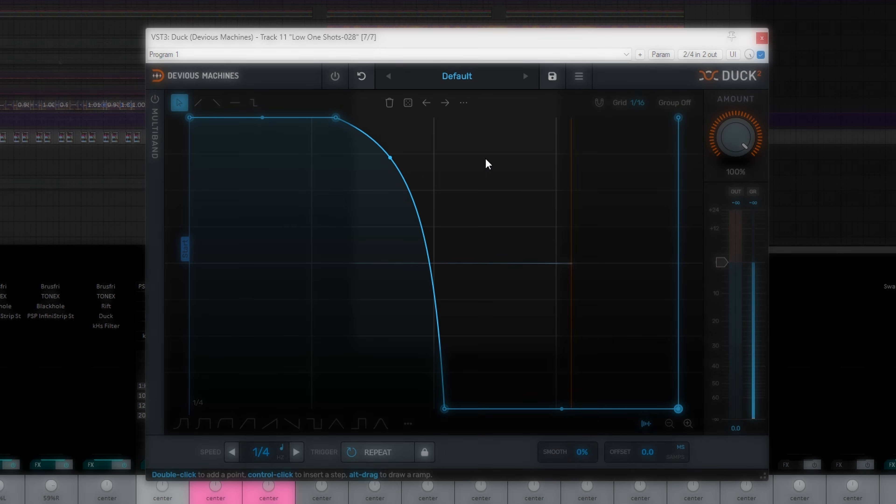
Step: Copy this envelope shape into the low band of the Bass track's Duck and invert it
click(470, 103)
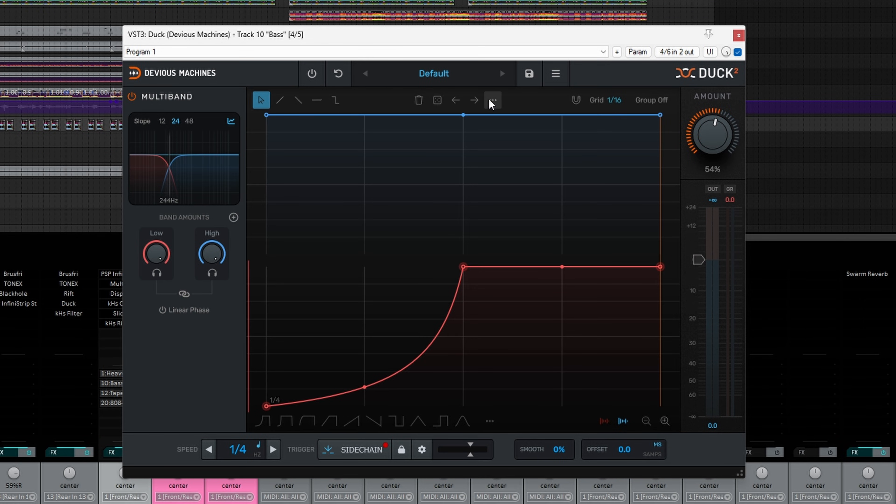
click(492, 101)
click(522, 154)
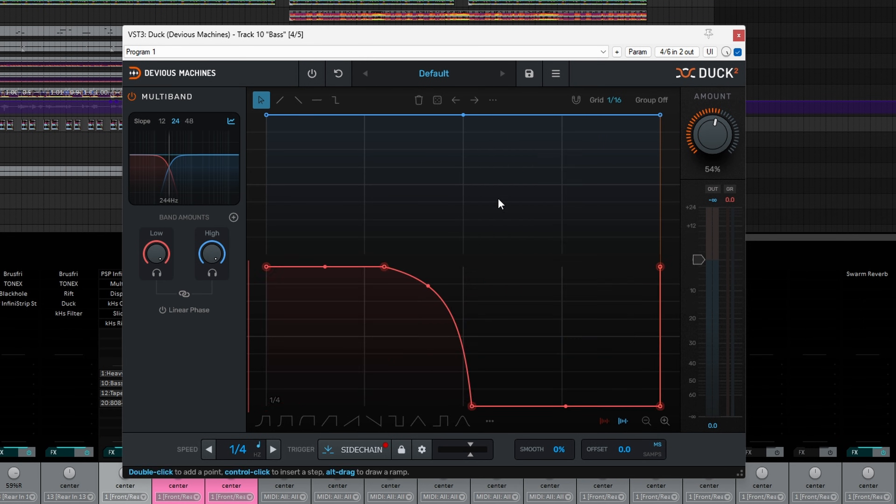
click(492, 101)
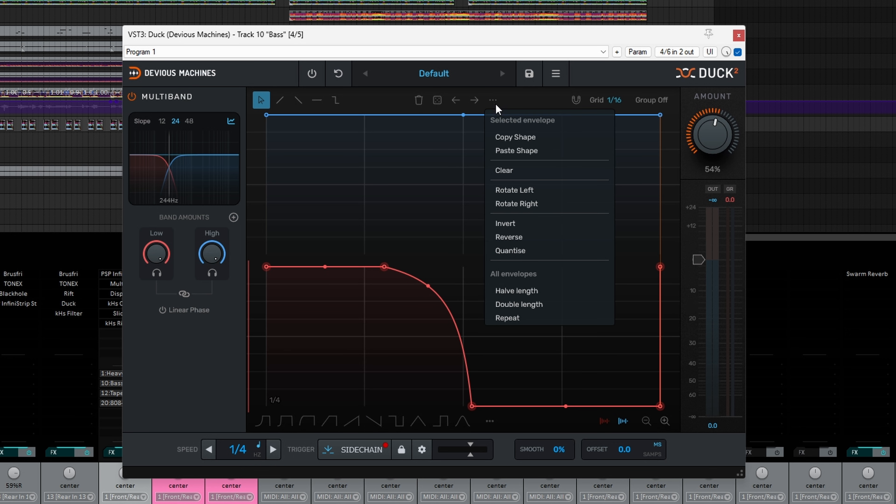
click(535, 223)
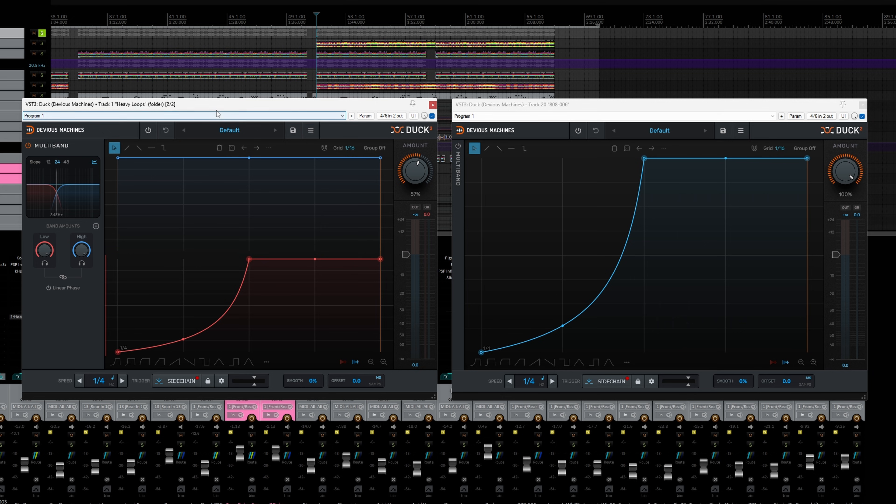
Step: Play back the loops, and clear the upper track's solo to hear only the other soloed mixer channel
key(space)
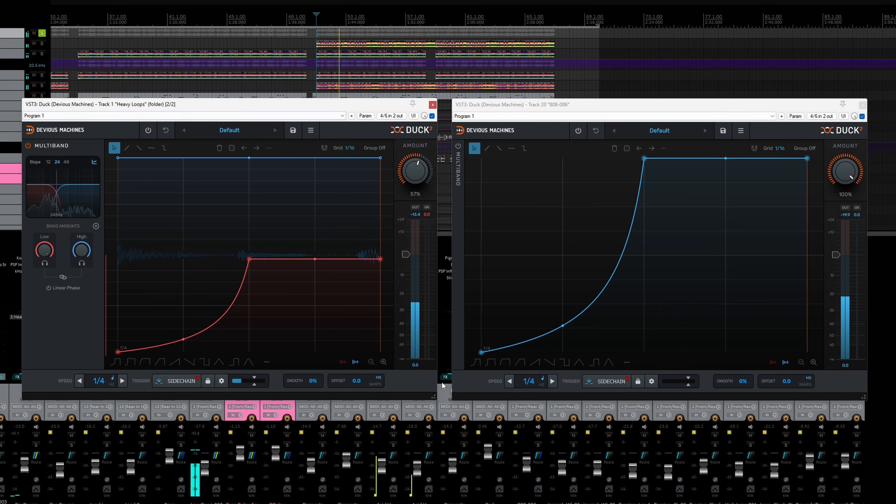
key(space)
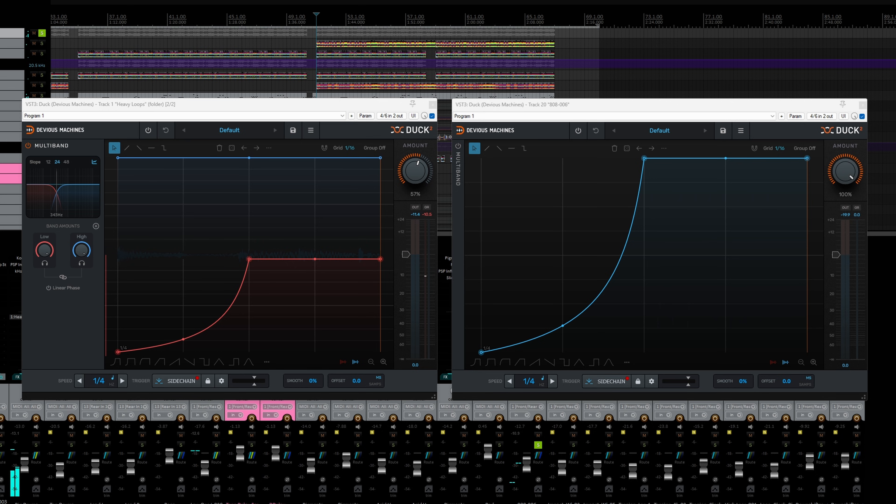
click(41, 33)
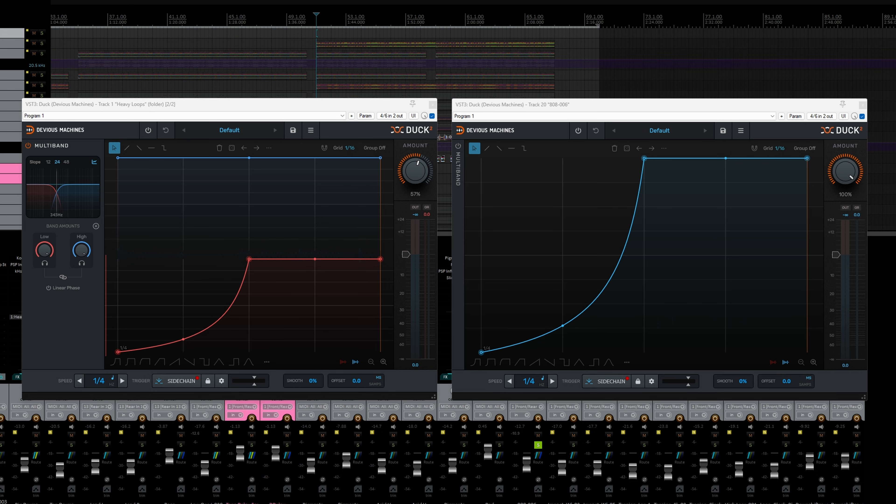
click(526, 501)
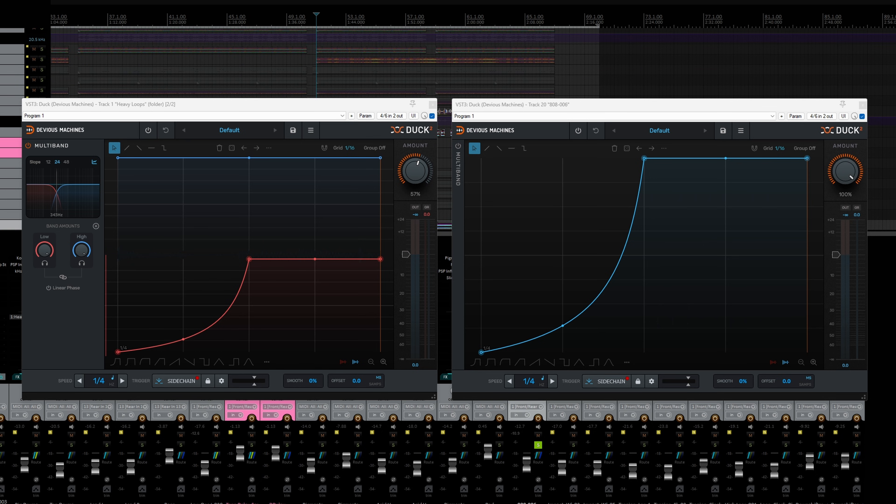
key(space)
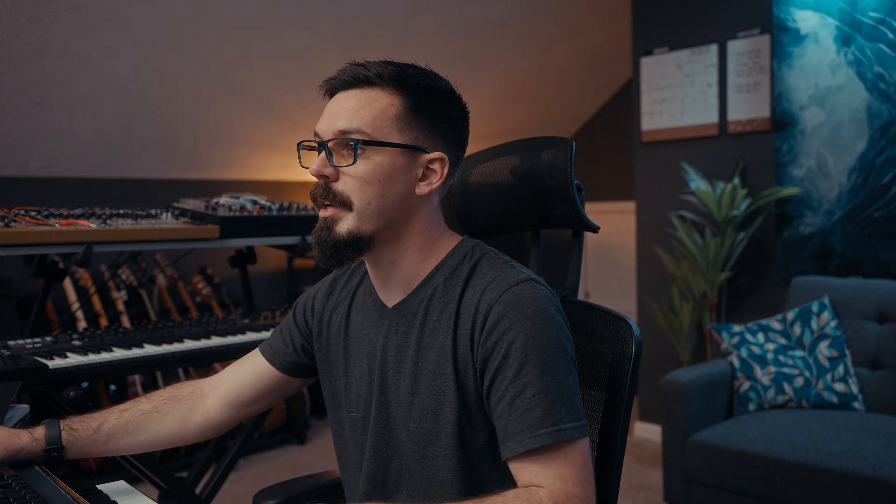
Step: Paste the copied envelope shape into the low band of the Heavy Loops Duck, and paste and invert it in the 808-006 Duck
click(269, 148)
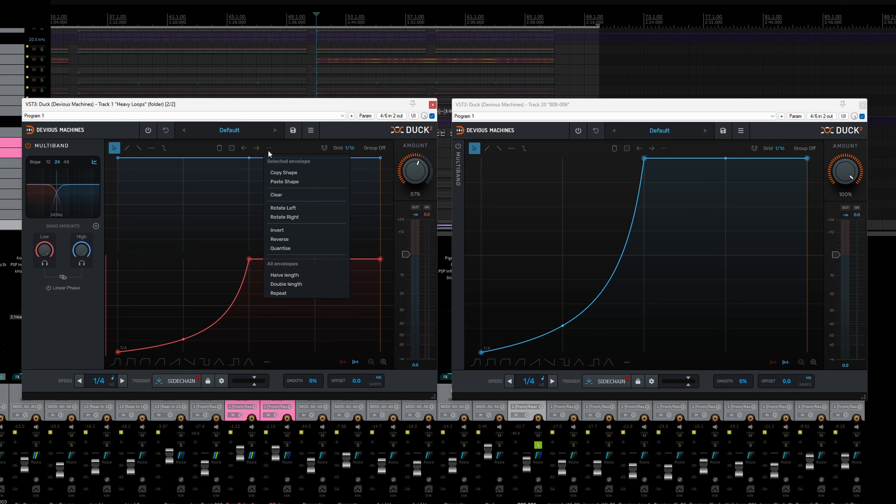
click(284, 182)
click(679, 169)
click(665, 149)
click(670, 203)
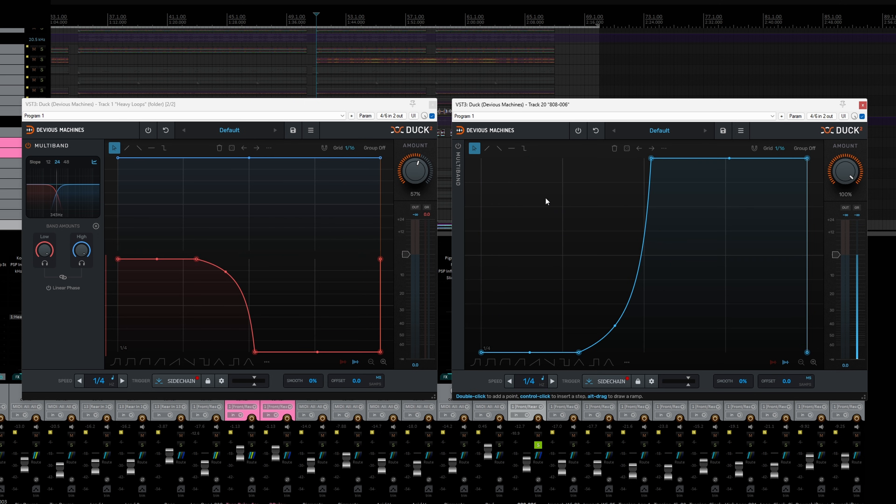